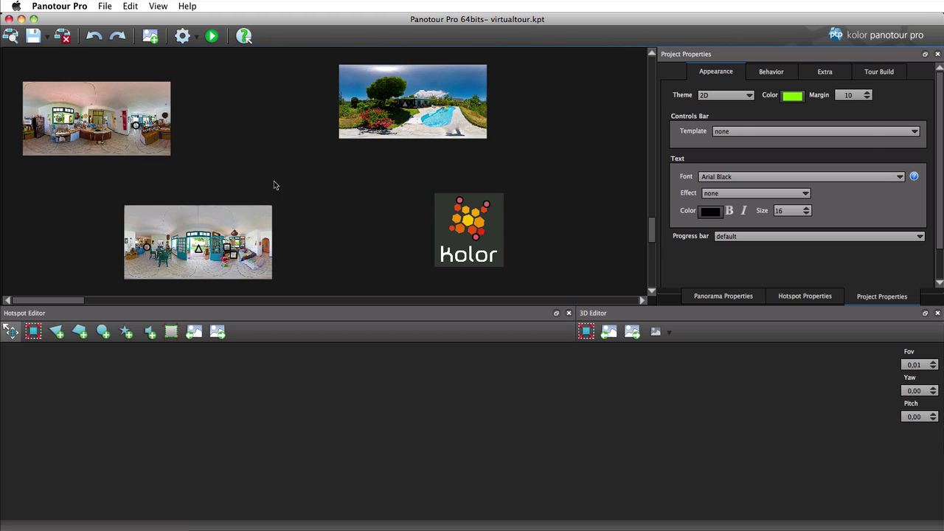
- Inspect the kitchen and pool panoramas and the Kolor map node's properties
click(156, 101)
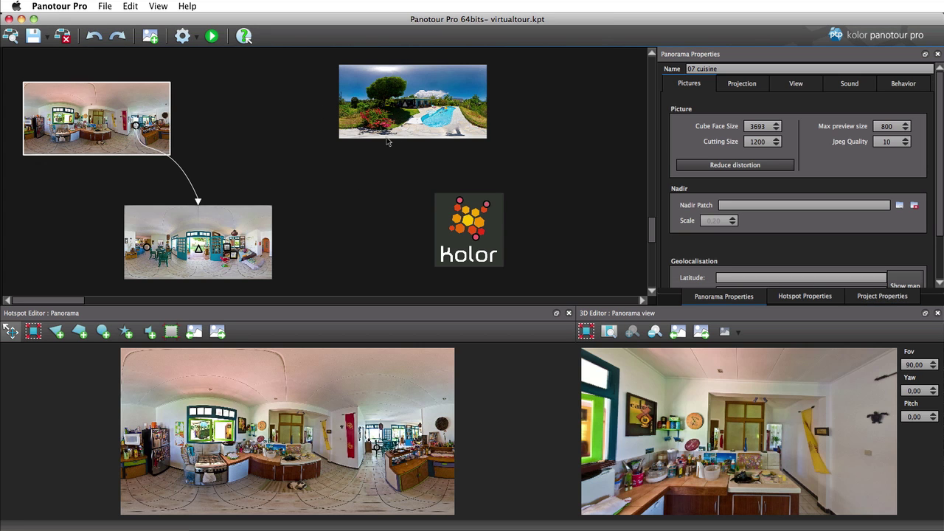
click(388, 135)
click(498, 231)
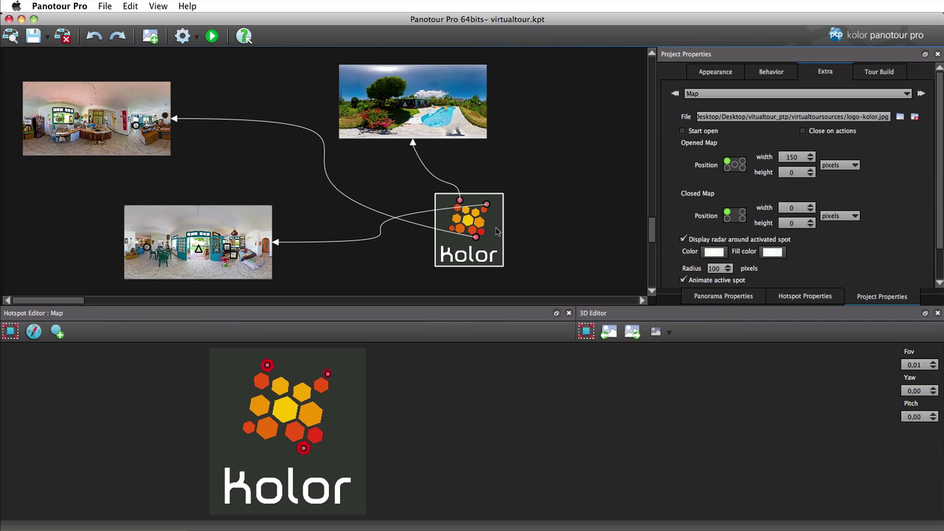
- Check the living-room panorama's video and panobook image hotspots, then show project properties
click(227, 224)
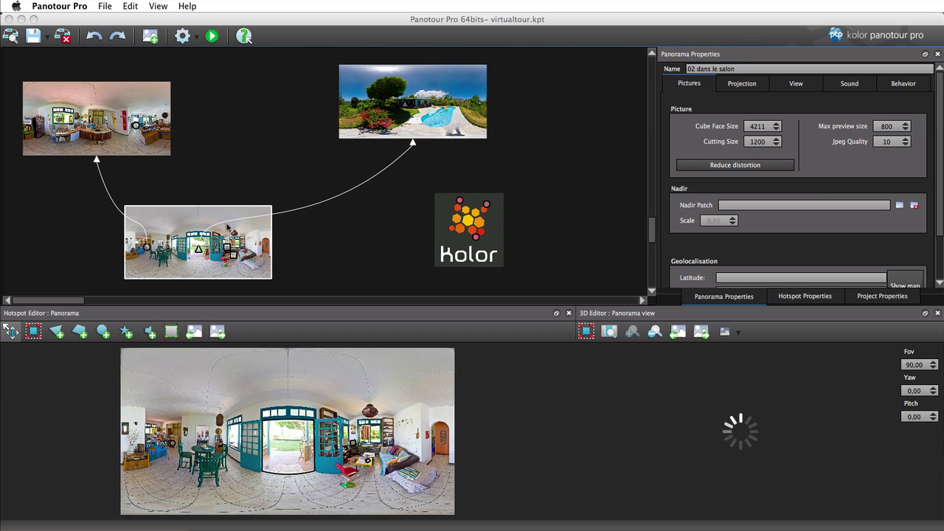
click(230, 249)
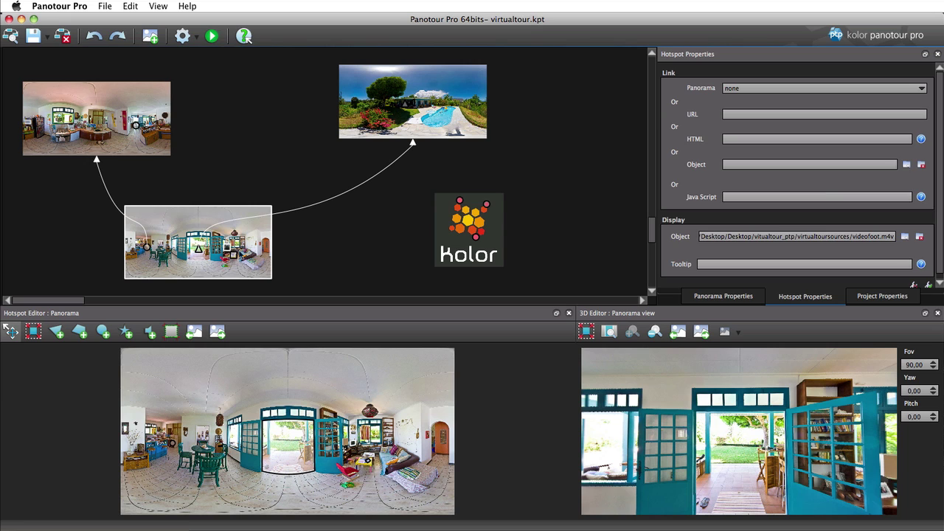
click(237, 256)
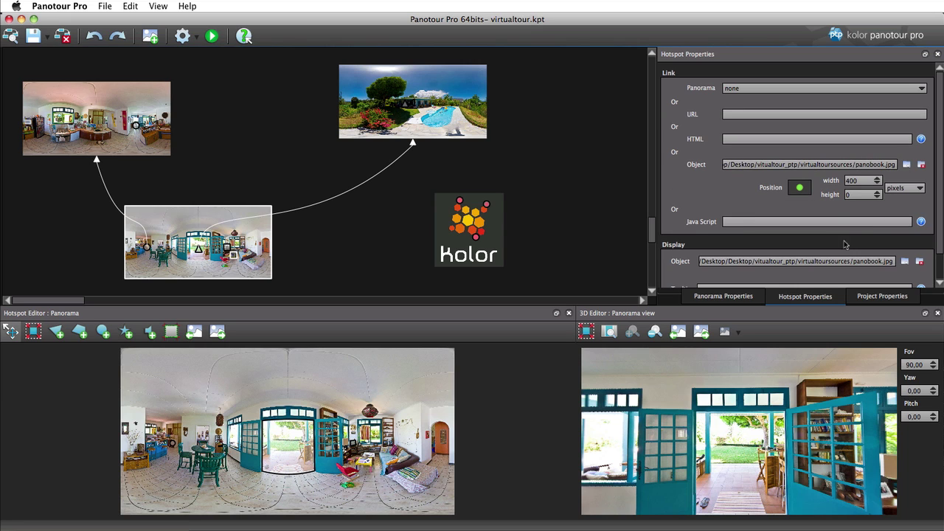
click(613, 197)
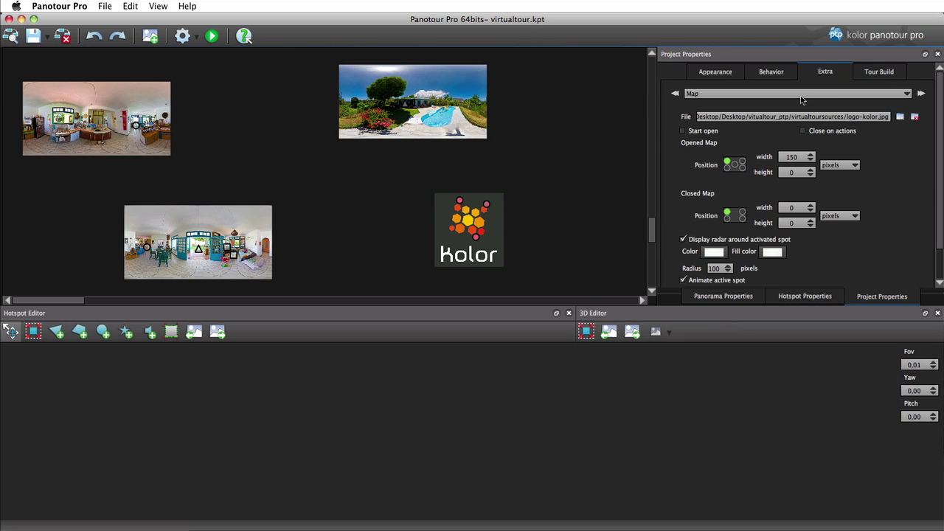
- Switch the project extra to Sound, review Tour Build options, and bring up the Build tour dialog
click(806, 95)
click(751, 131)
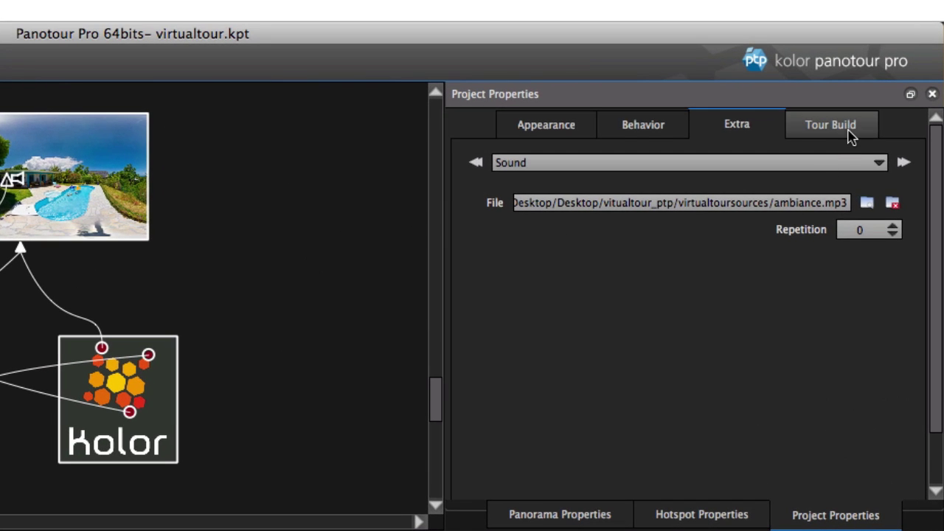
click(847, 133)
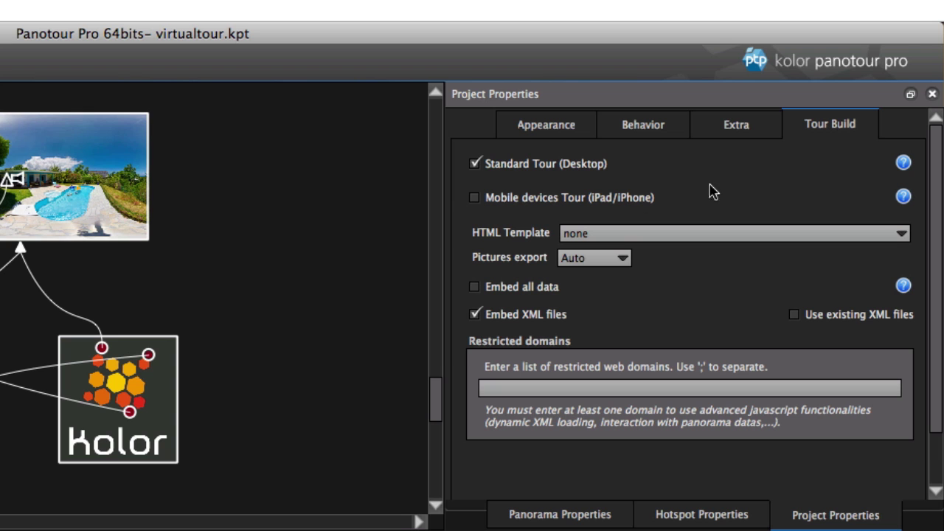
click(371, 255)
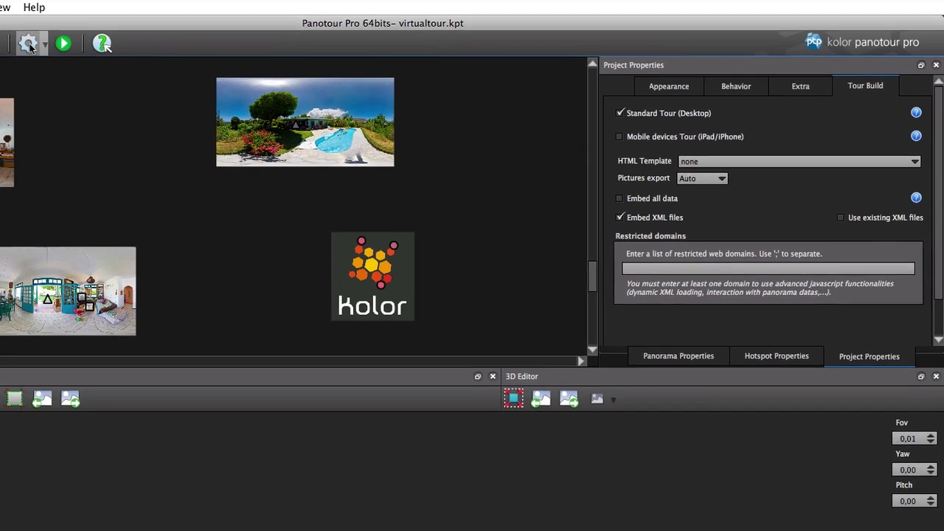
click(28, 45)
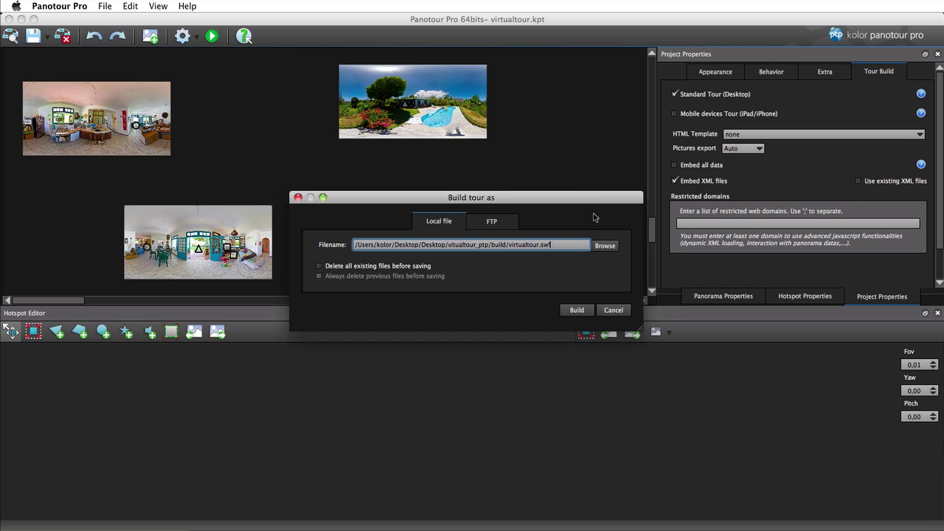
- Build the tour as test.swf in export_ptp, overwriting the existing test.swf
click(605, 246)
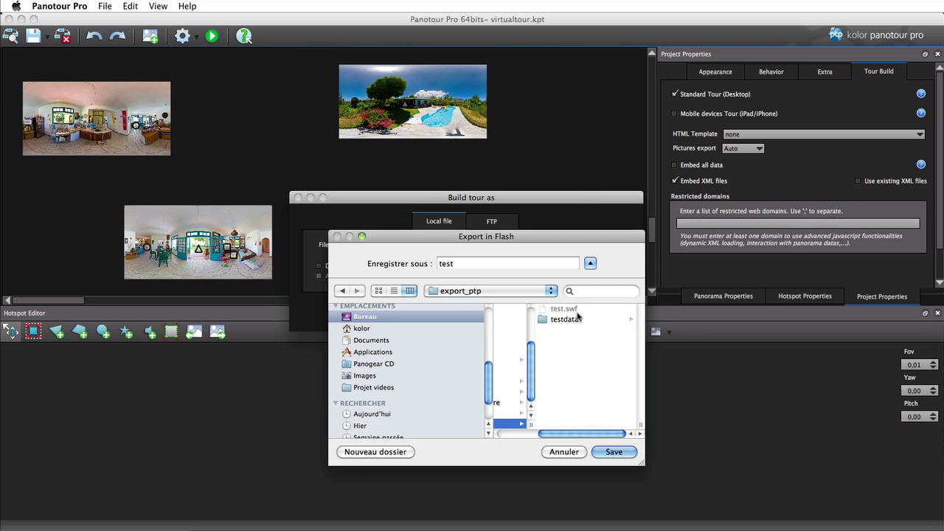
click(614, 452)
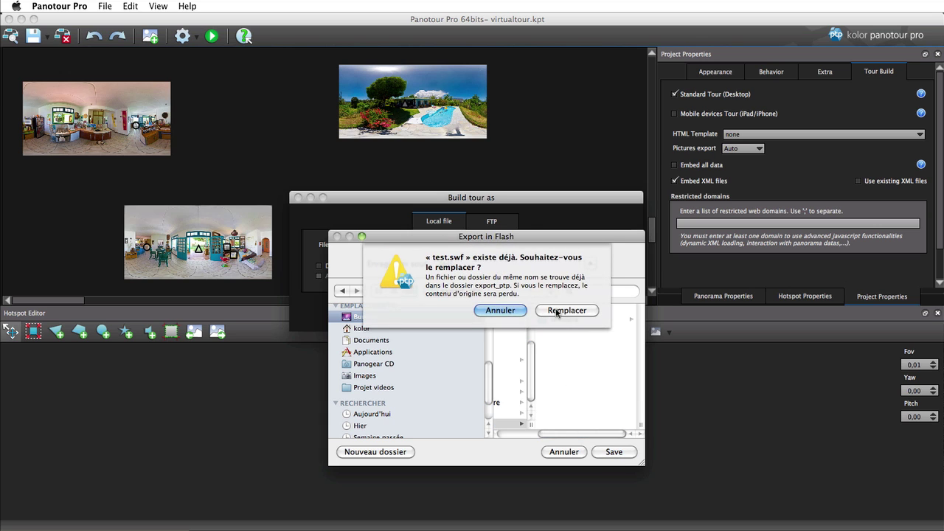
click(560, 311)
click(575, 310)
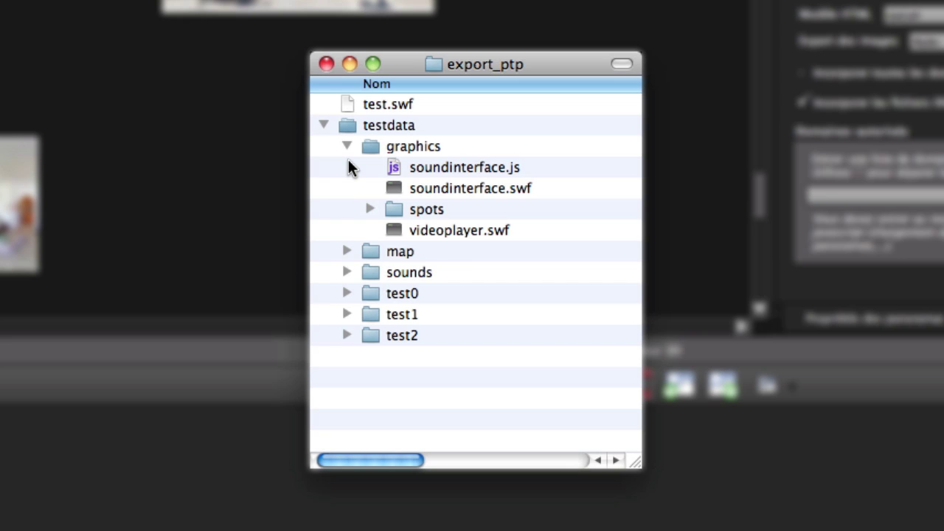
- Browse the testdata folders: collapse graphics, peek into map and sounds, expand test0
click(347, 146)
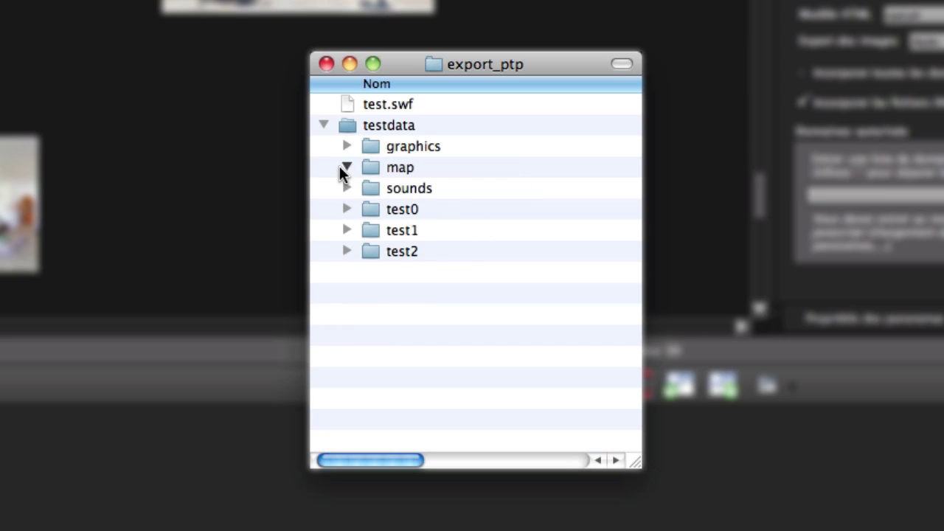
click(347, 168)
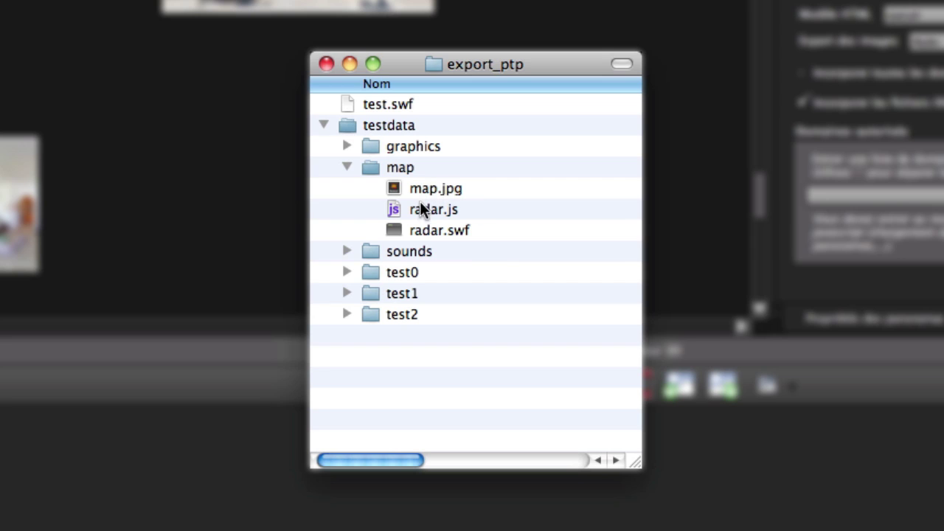
click(347, 168)
click(347, 188)
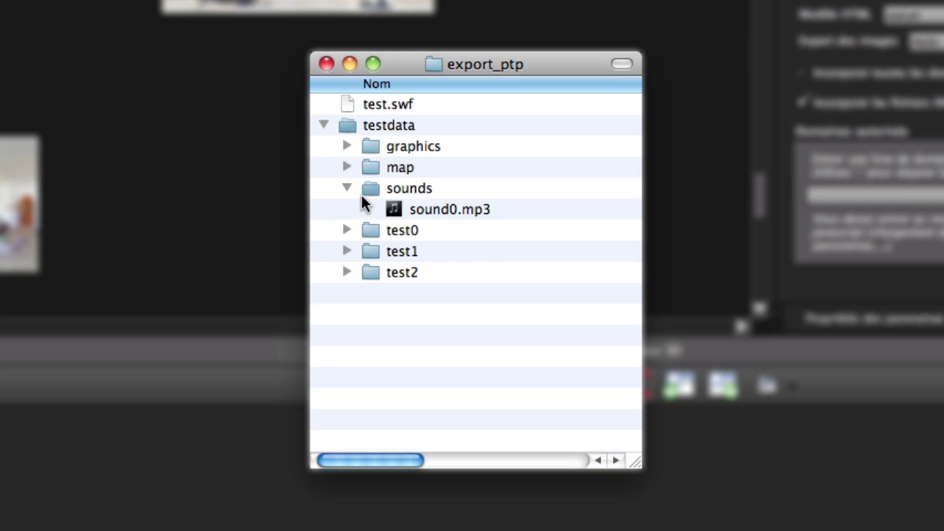
click(347, 189)
click(349, 208)
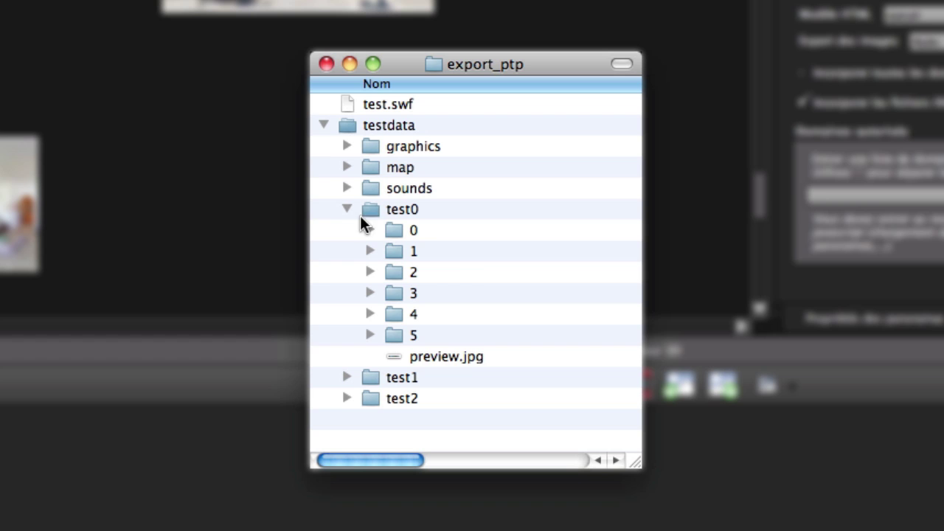
- Quick Look test0's preview.jpg, then expand test1 and select its preview.jpg
click(454, 361)
key(space)
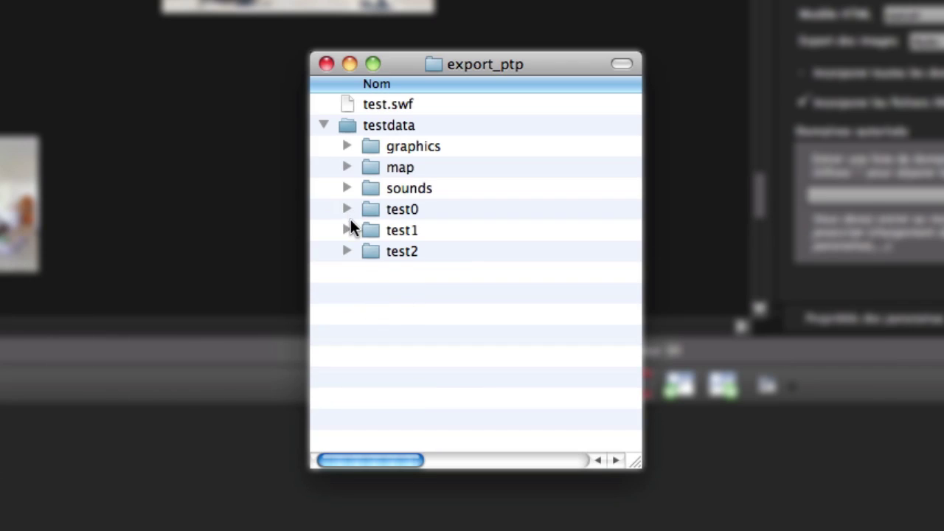
click(347, 230)
click(446, 391)
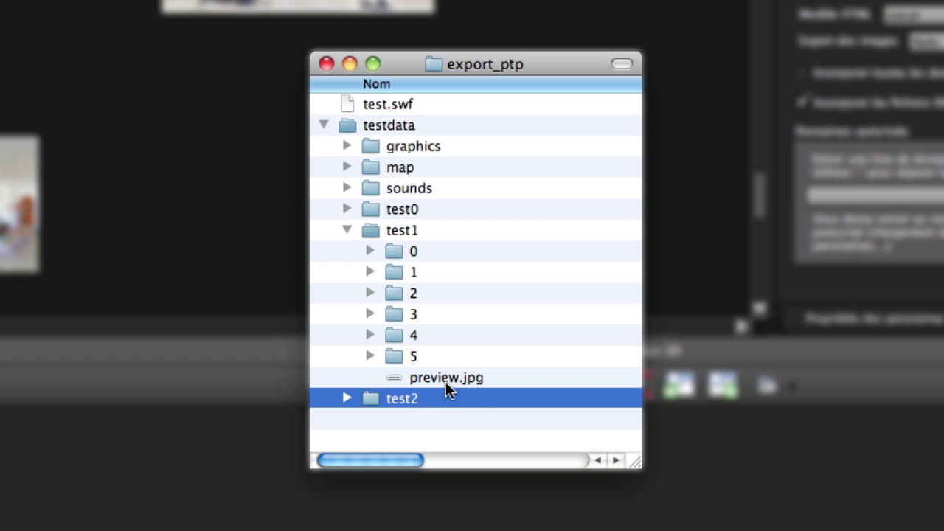
- Quick Look the exported preview.jpg panorama, then close the preview
click(446, 380)
key(space)
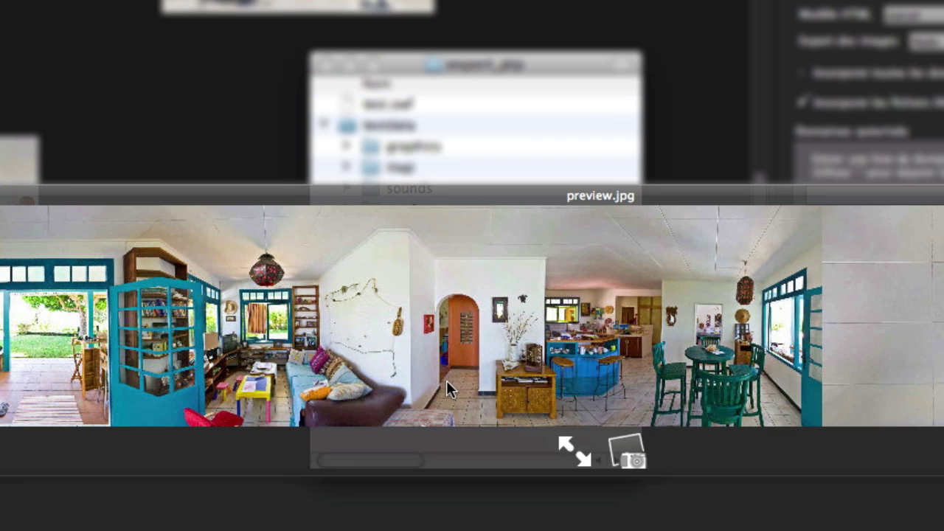
key(space)
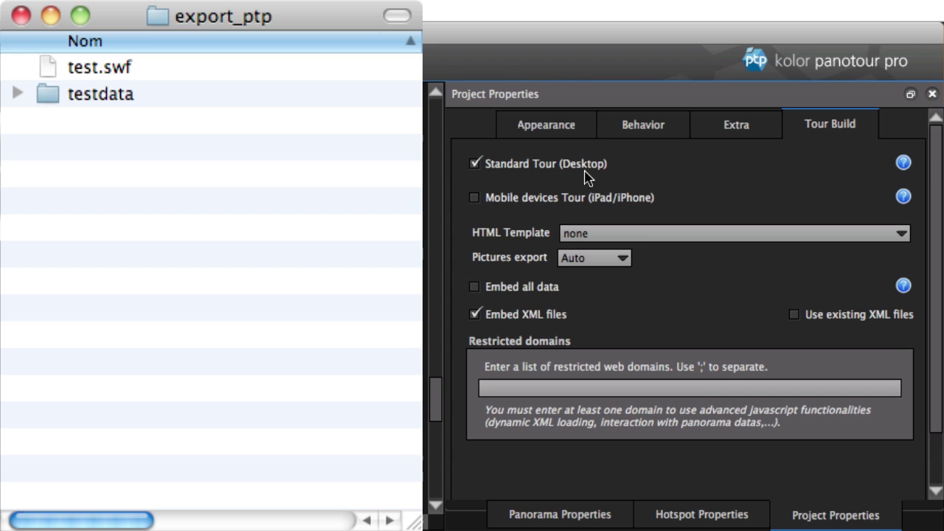
- Toggle the mobile devices tour on and off, try generic.html, then set HTML template to none
click(609, 205)
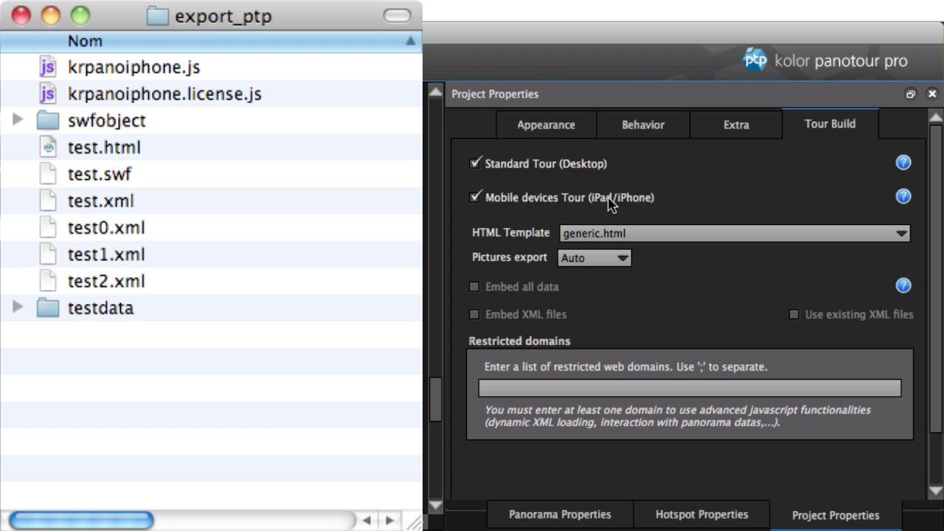
click(609, 199)
click(696, 238)
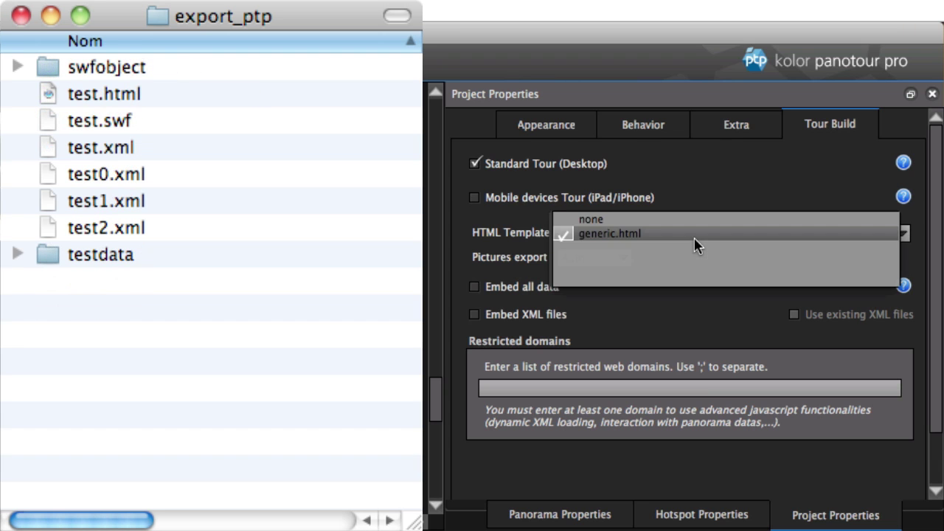
click(687, 221)
click(682, 233)
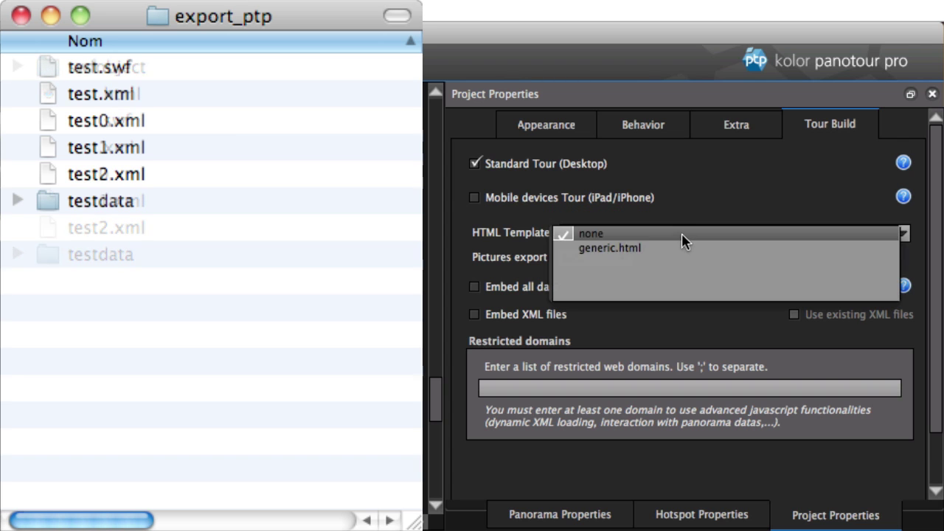
click(680, 248)
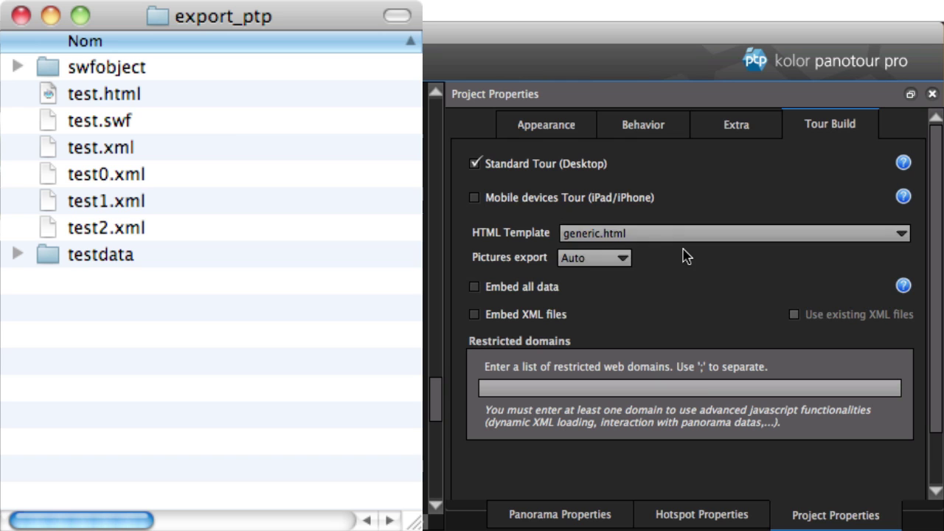
click(681, 247)
click(676, 221)
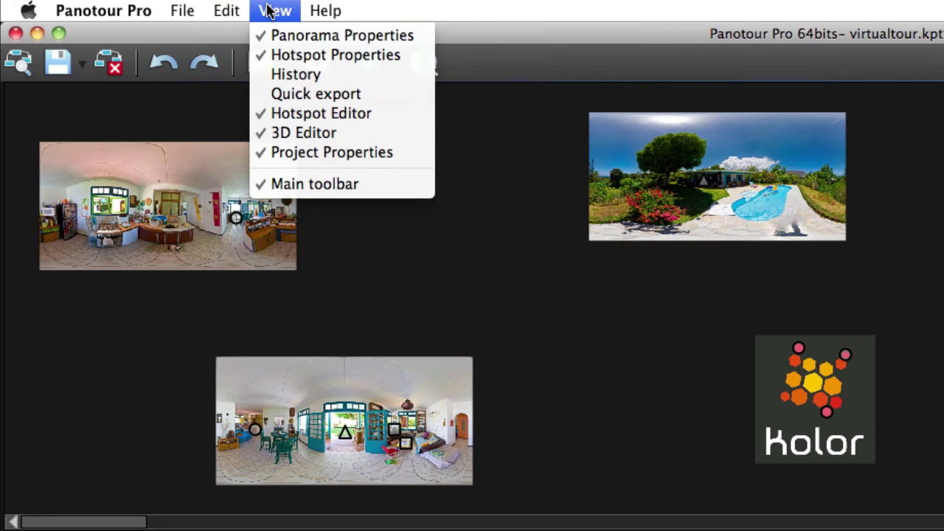
mouse_move(4, 14)
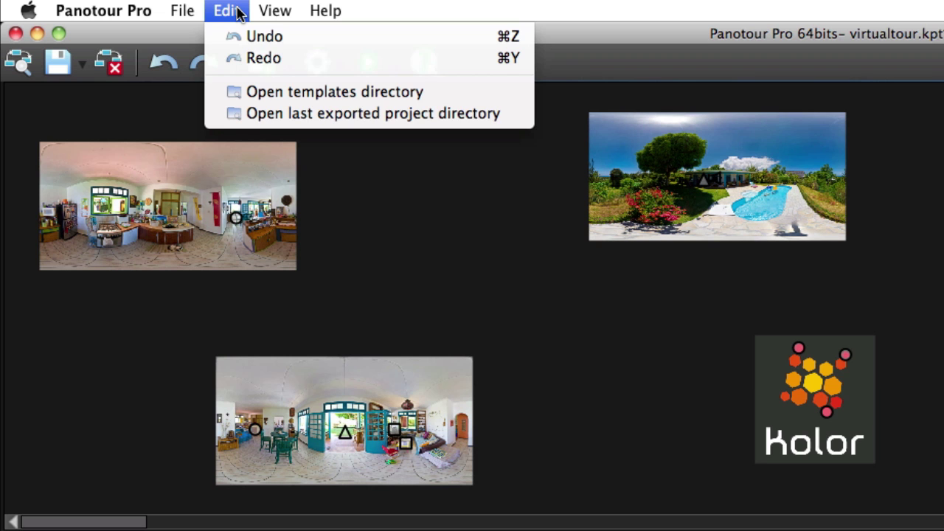
click(251, 90)
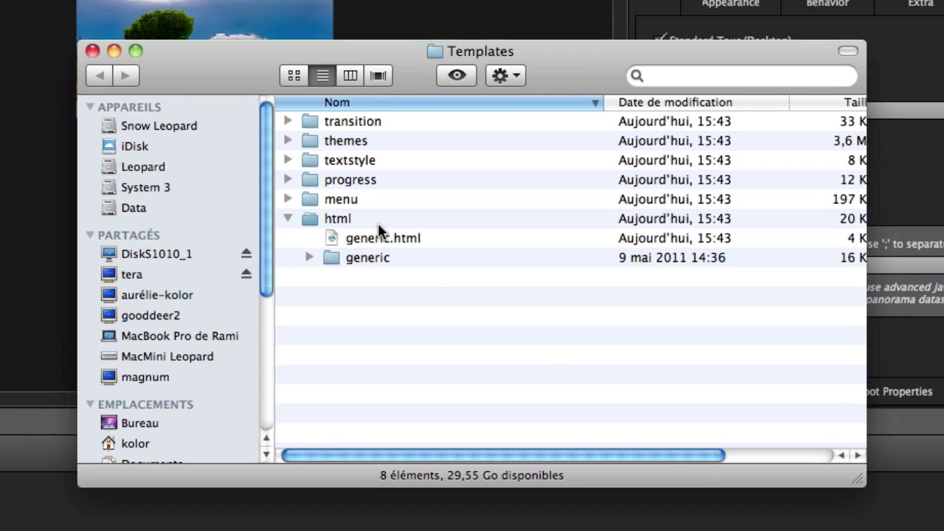
click(576, 270)
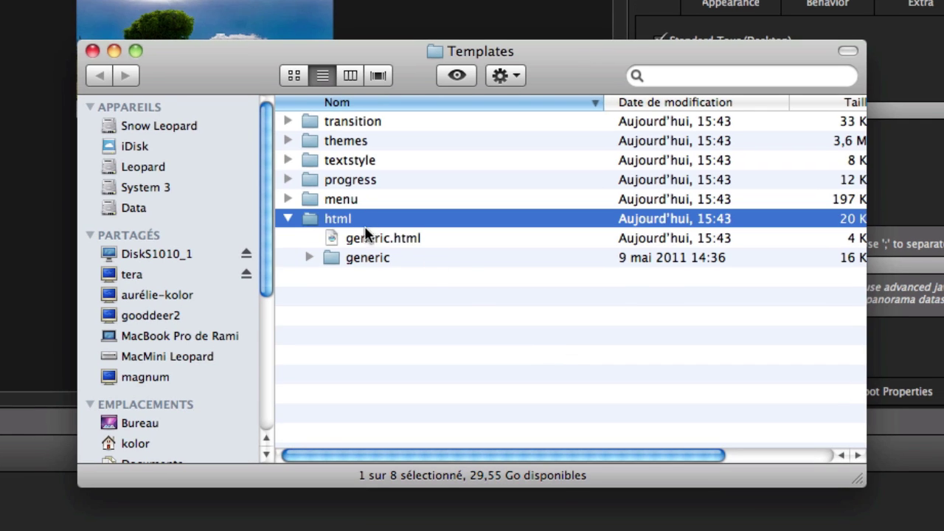
click(92, 51)
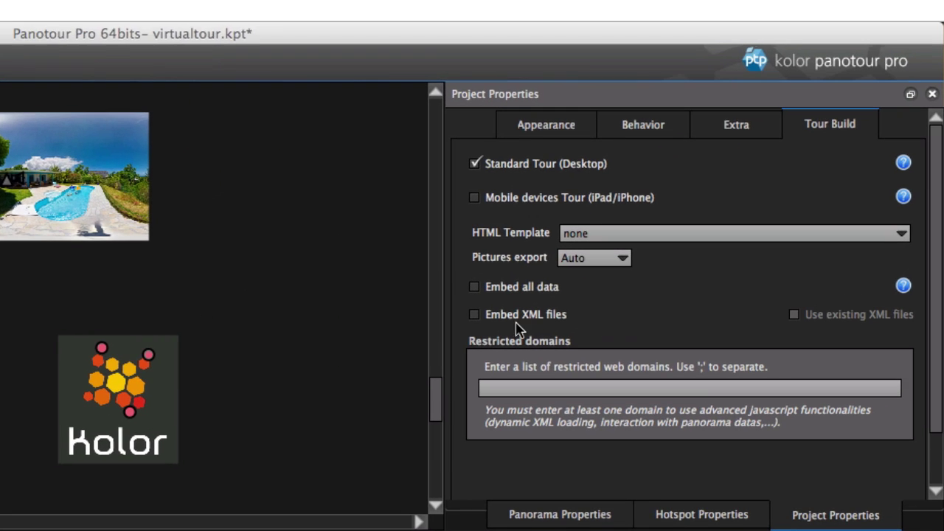
- Keep Pictures export on Auto and turn on Embed all data
click(624, 260)
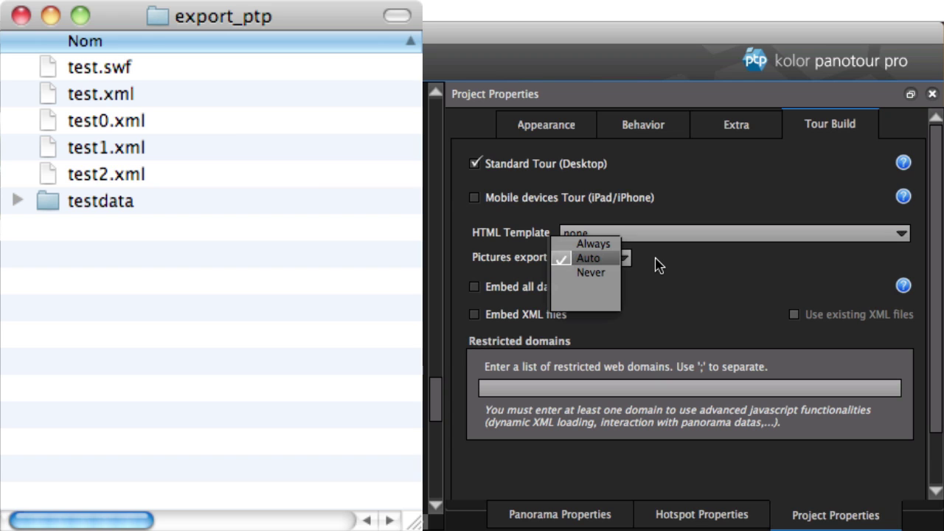
click(659, 266)
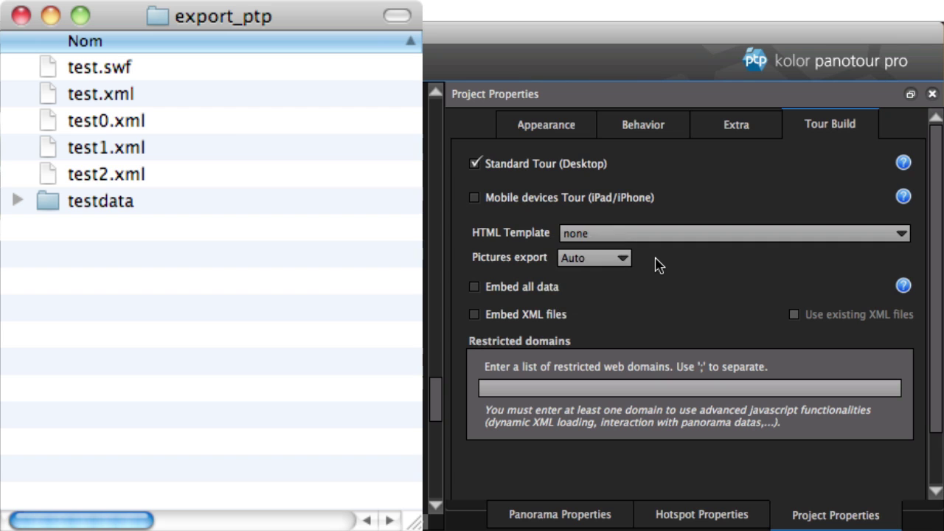
click(537, 292)
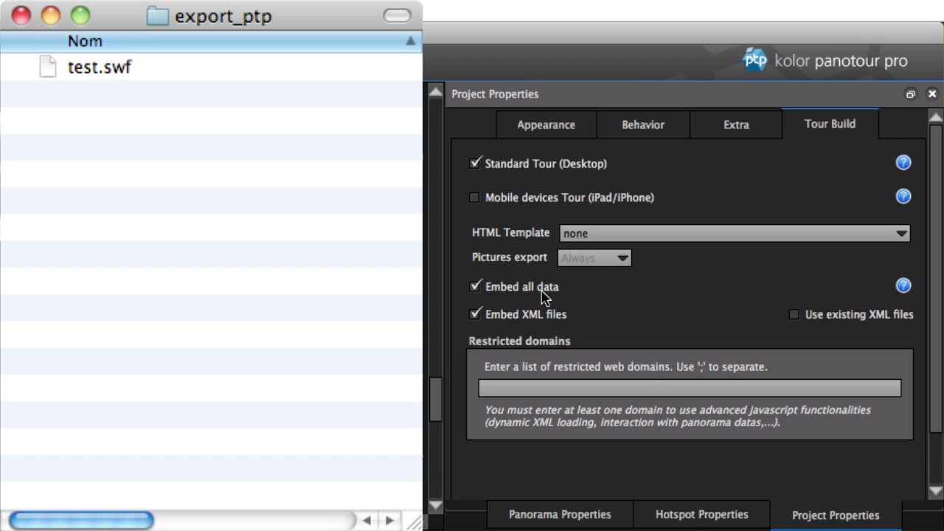
- Turn off Embed all data, enable Use existing XML files, and leave Embed XML files checked
click(543, 292)
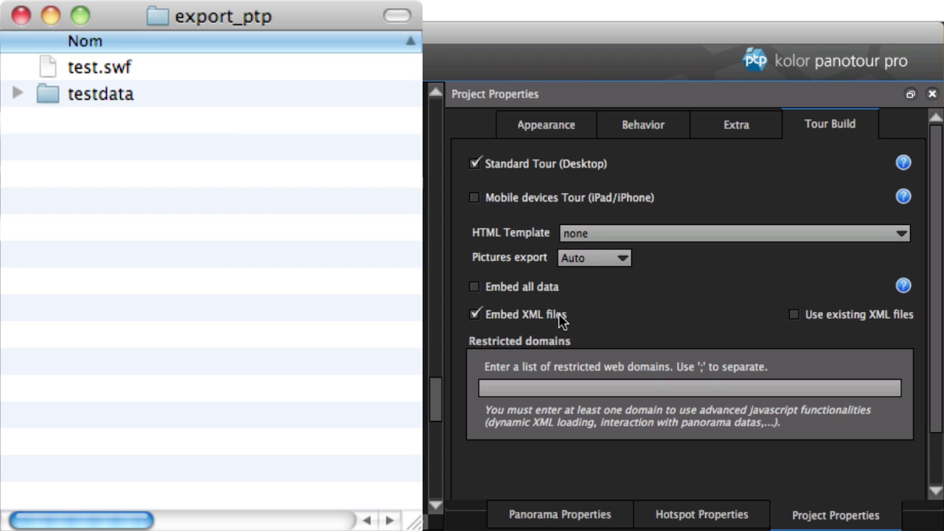
click(839, 325)
click(539, 325)
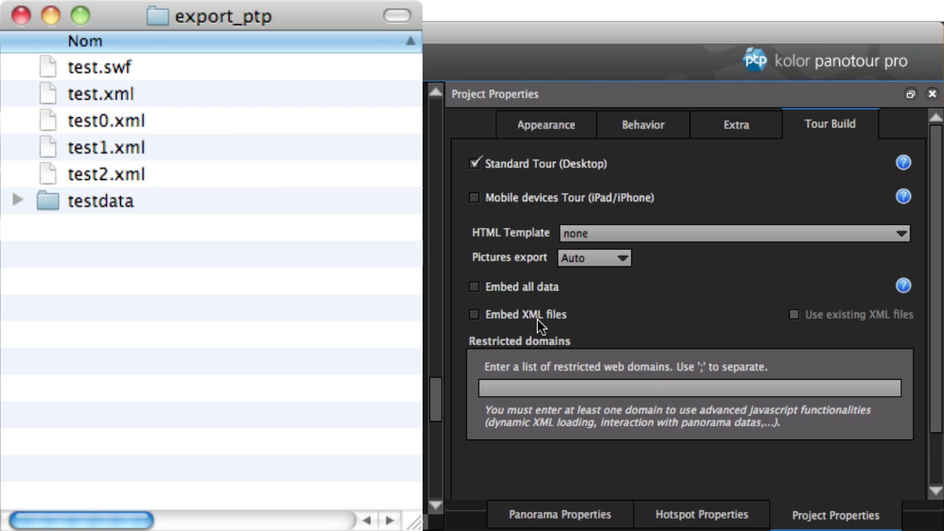
click(538, 321)
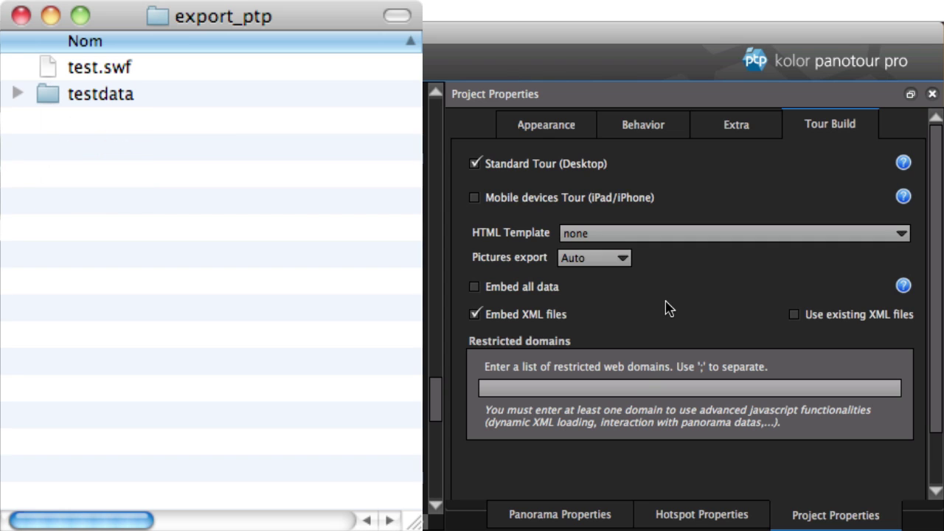
click(614, 391)
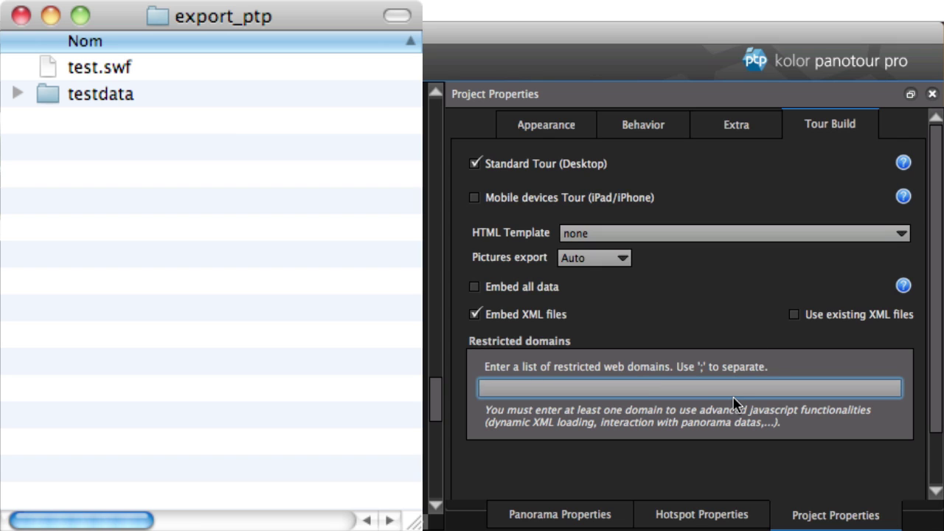
text(www.kolor.com)
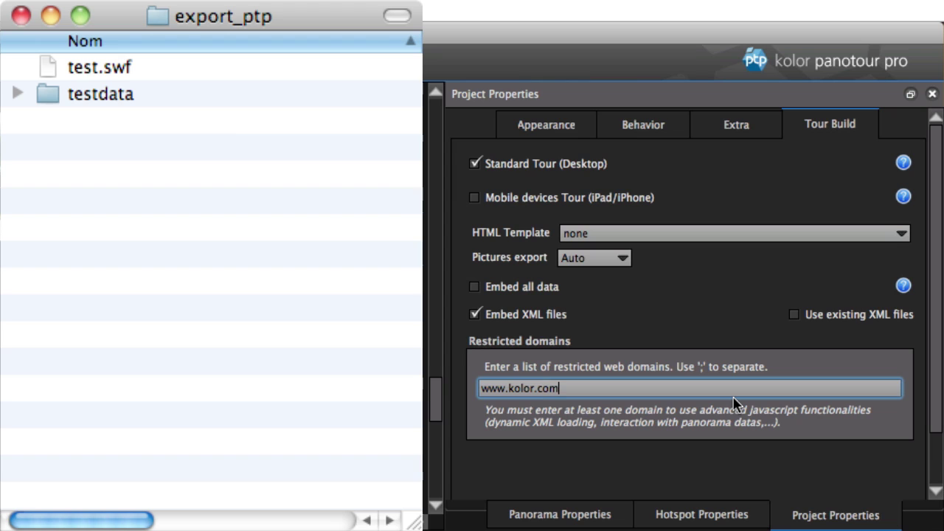